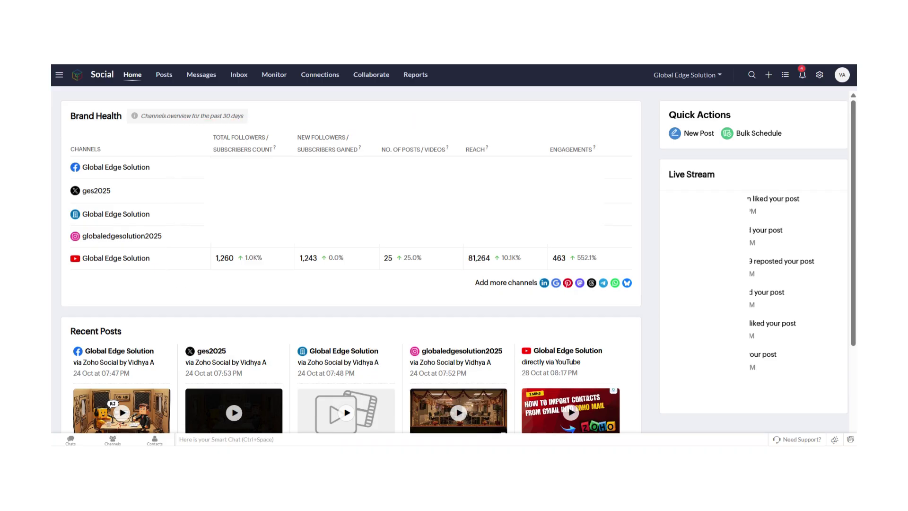
scroll(352, 284, "down", 3)
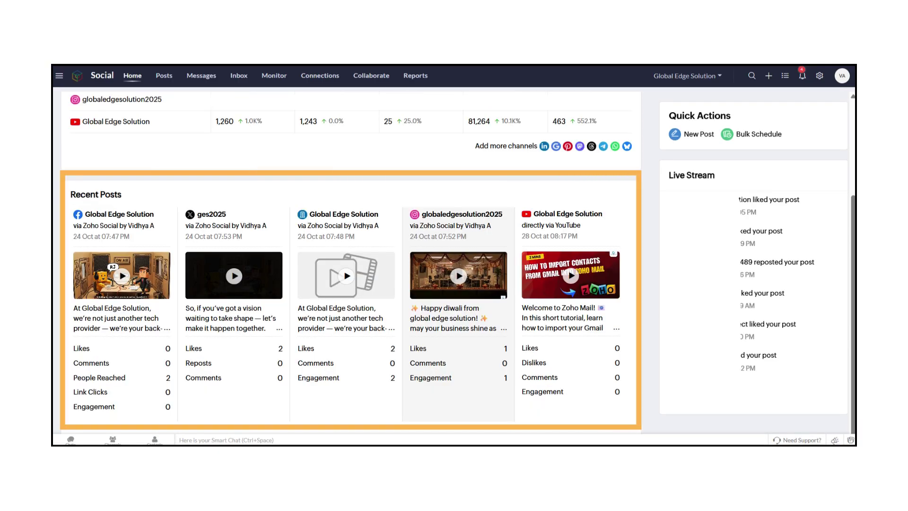